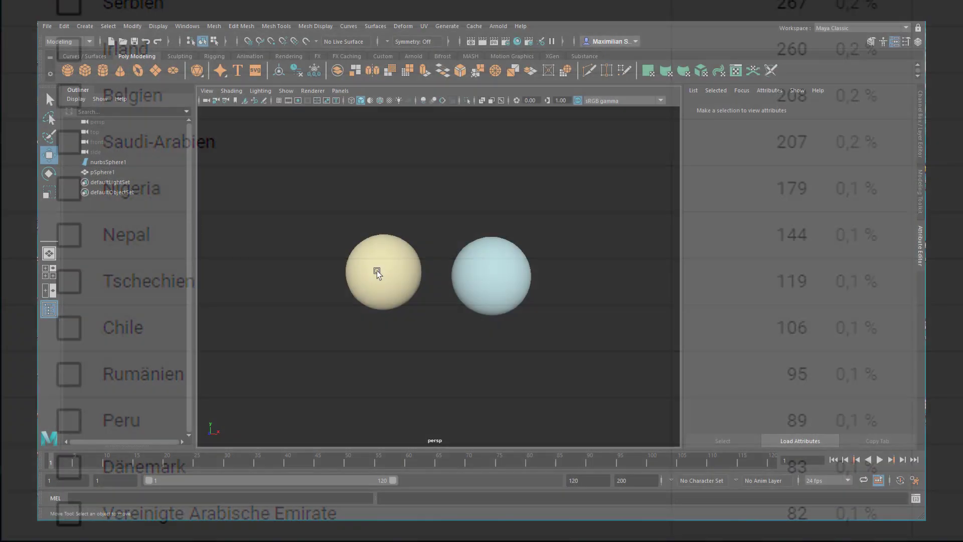
Step: Select the polygon sphere, then the NURBS sphere, and switch to the Curves / Surfaces shelf
left_click(378, 270)
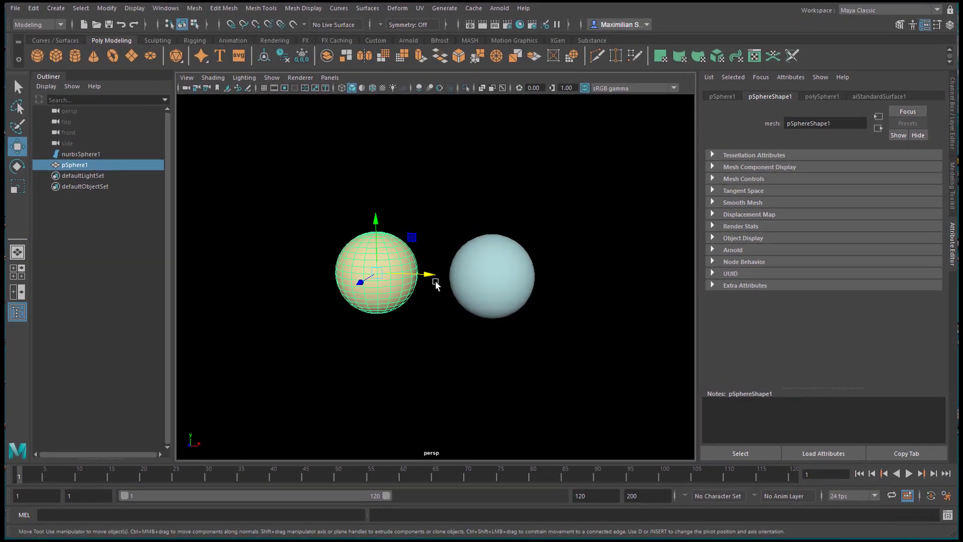
left_click(504, 278)
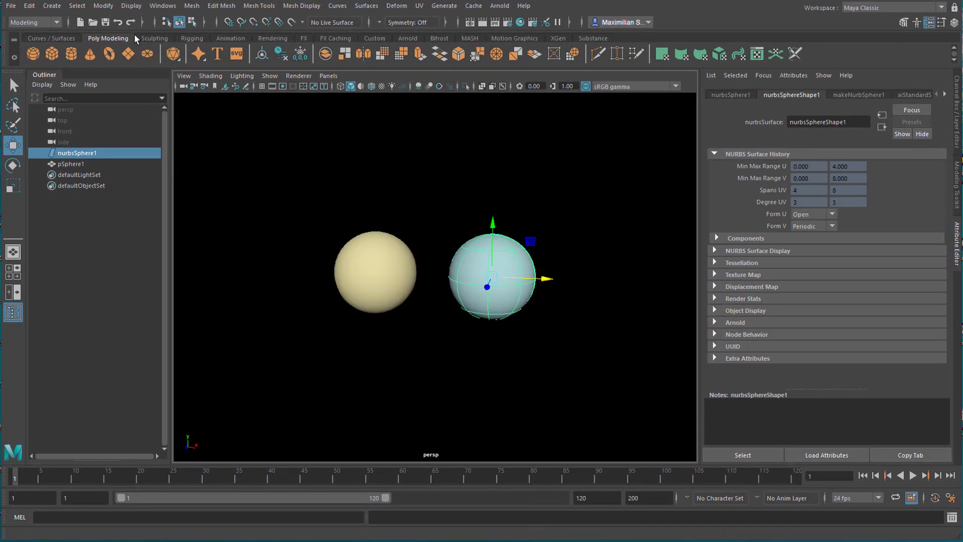
left_click(54, 39)
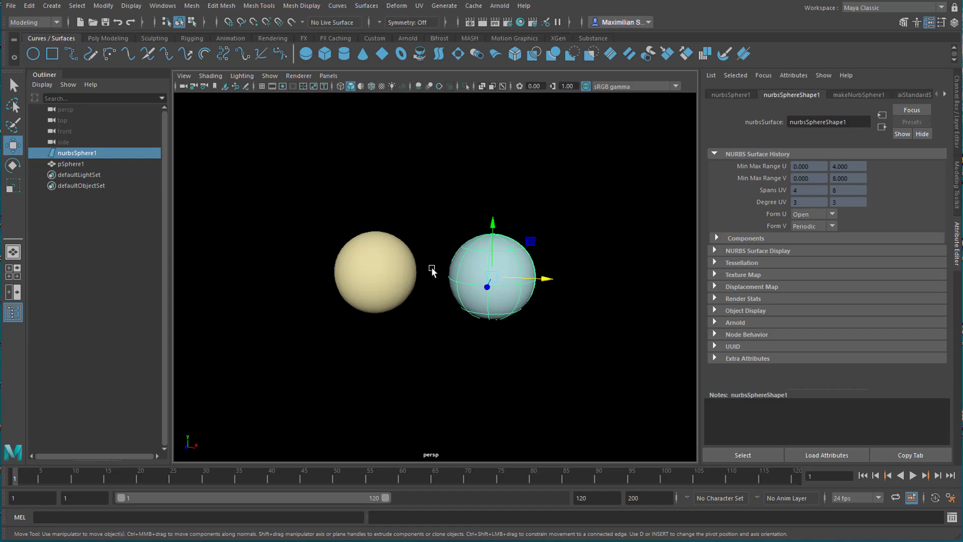
Step: View the NURBS sphere's component marking menu, then the polygon sphere's
right_click(500, 252)
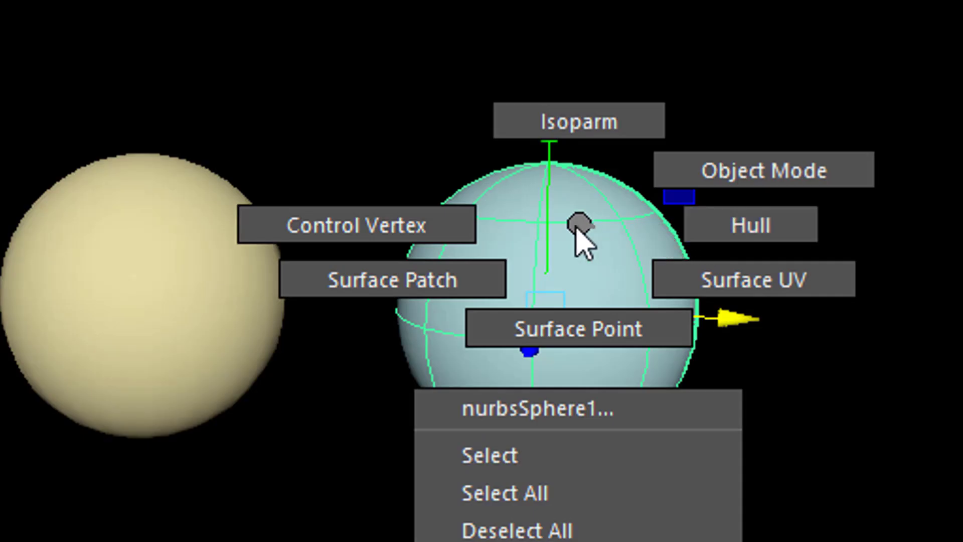
left_click(501, 252)
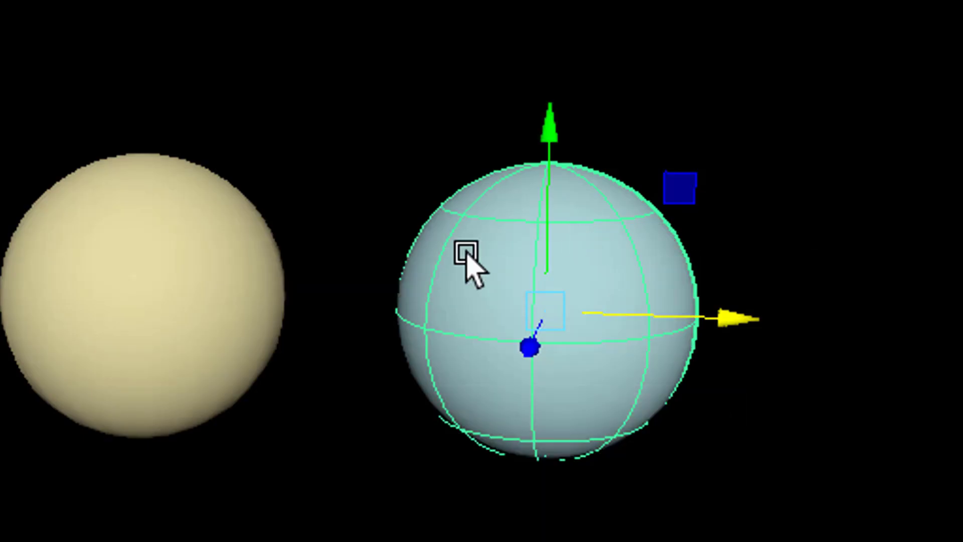
left_click(166, 271)
right_click(171, 273)
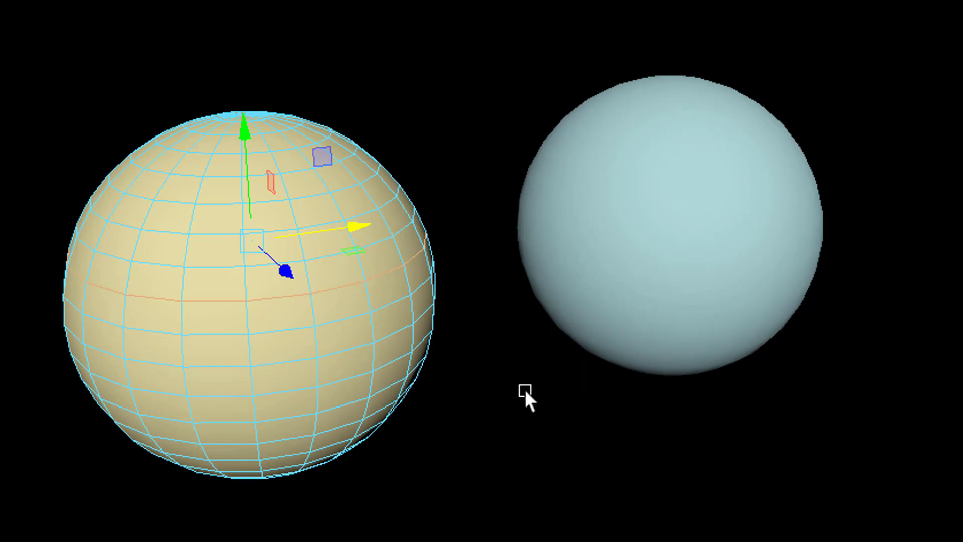
Step: Switch the blue NURBS sphere to Hull component mode from its marking menu
left_click_drag(528, 389, 553, 394, "alt")
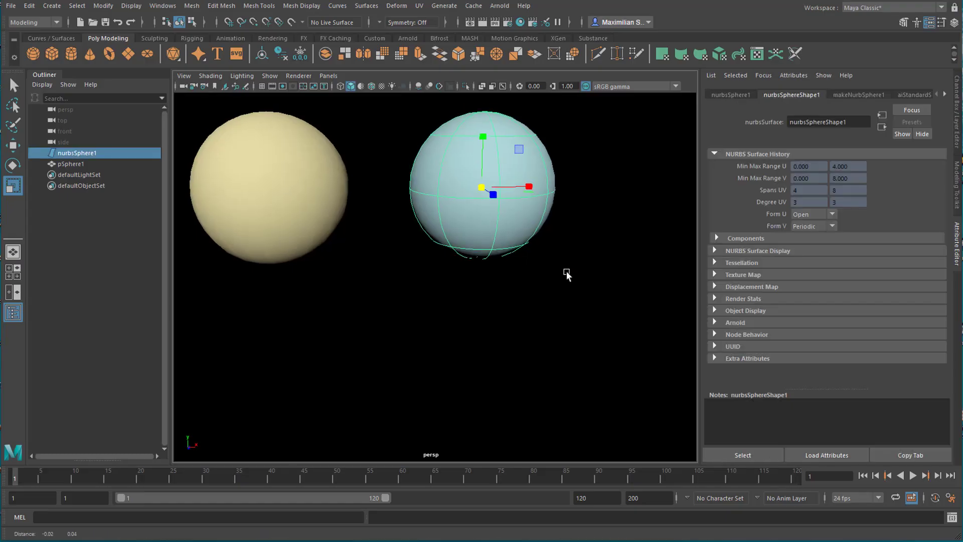
left_click_drag(567, 287, 547, 221, "alt")
right_click_drag(521, 216, 564, 218)
left_click_drag(469, 316, 495, 359, "alt")
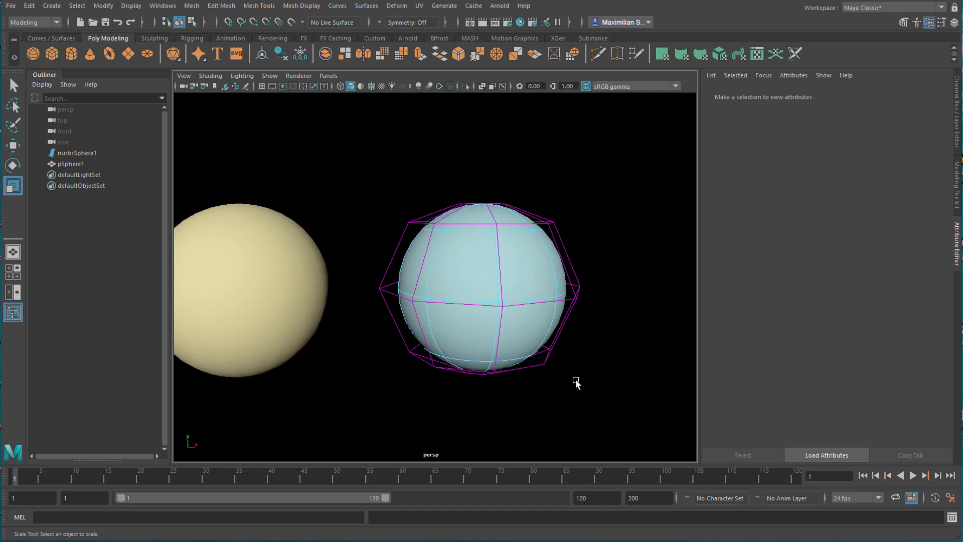
Step: Select nurbsSphere1 and scale it and its hull cage larger
left_click(468, 225)
left_click_drag(498, 271, 496, 304, "alt")
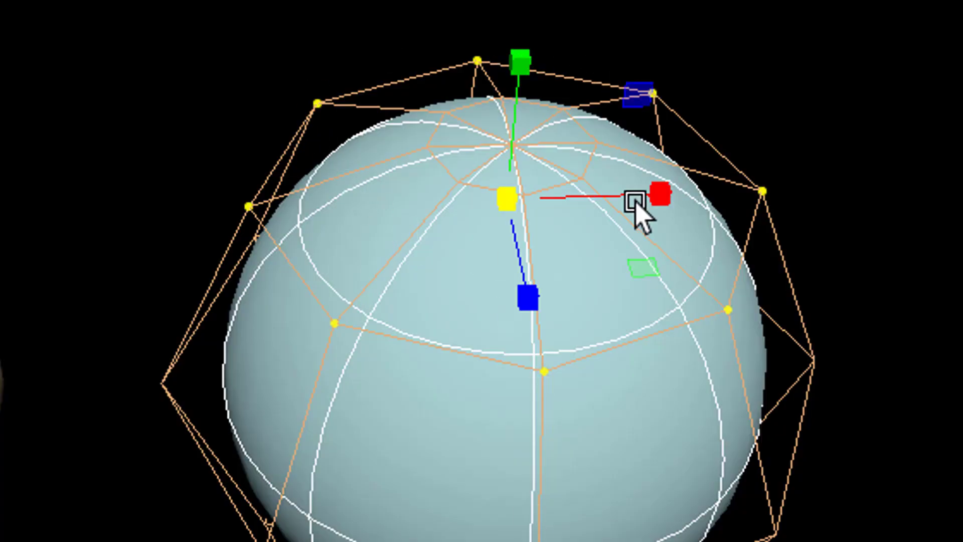
left_click_drag(501, 202, 476, 335)
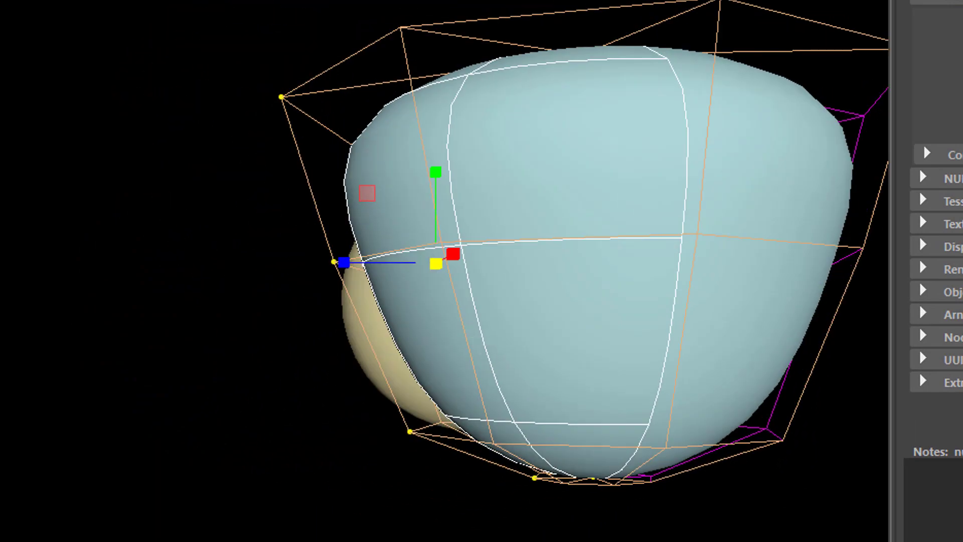
left_click_drag(583, 476, 609, 193, "alt")
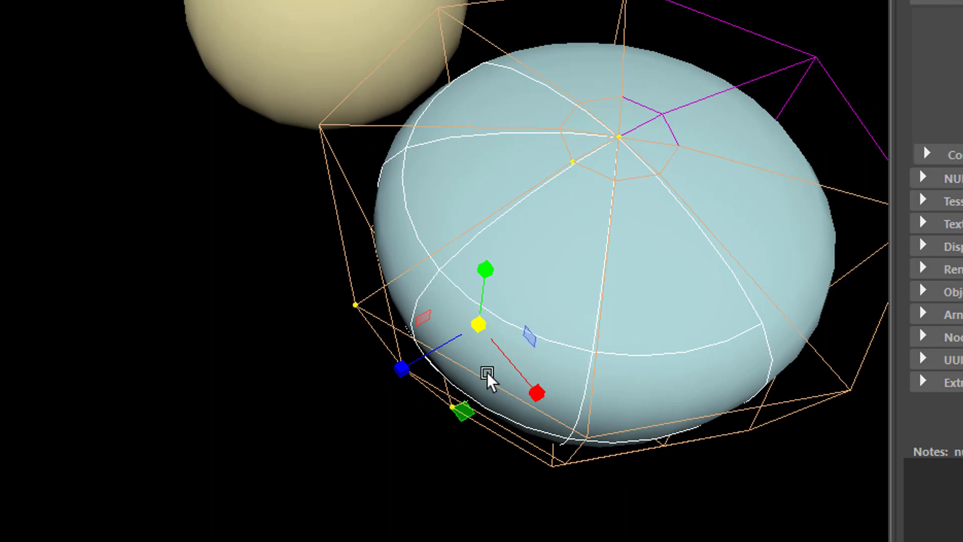
Step: Drag hulls to dent and pinch the sphere, undoing one bad edit, and add nearby hull points
left_click_drag(485, 335, 430, 377)
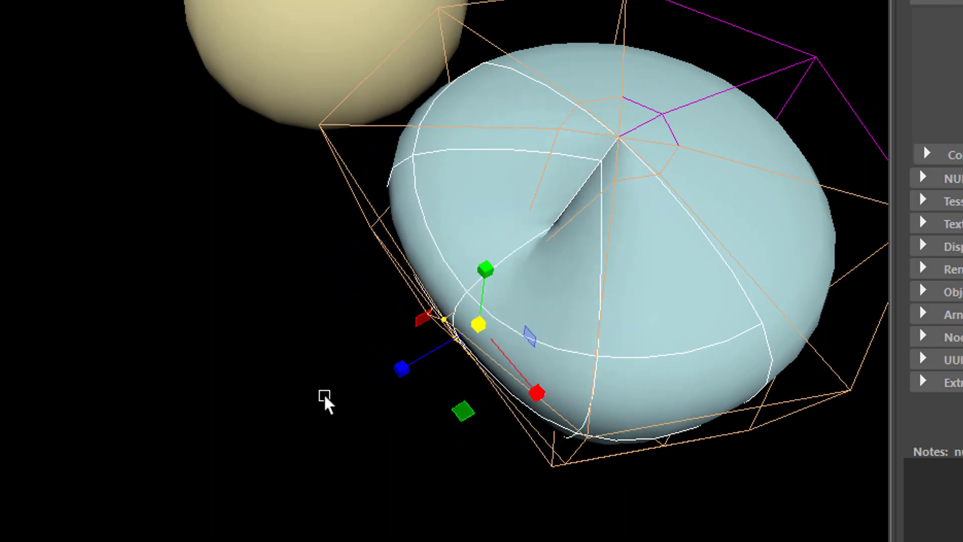
left_click_drag(318, 378, 385, 351, "alt")
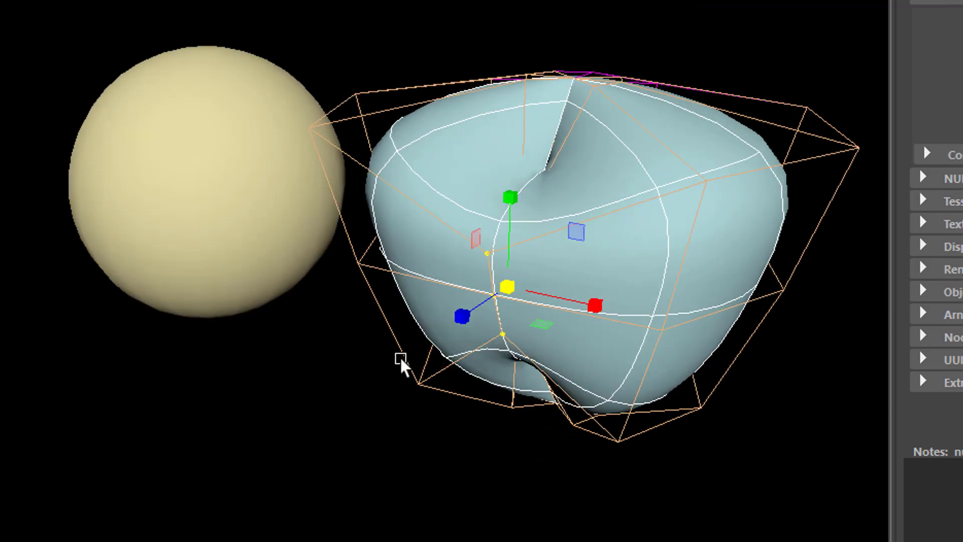
key("ctrl+z")
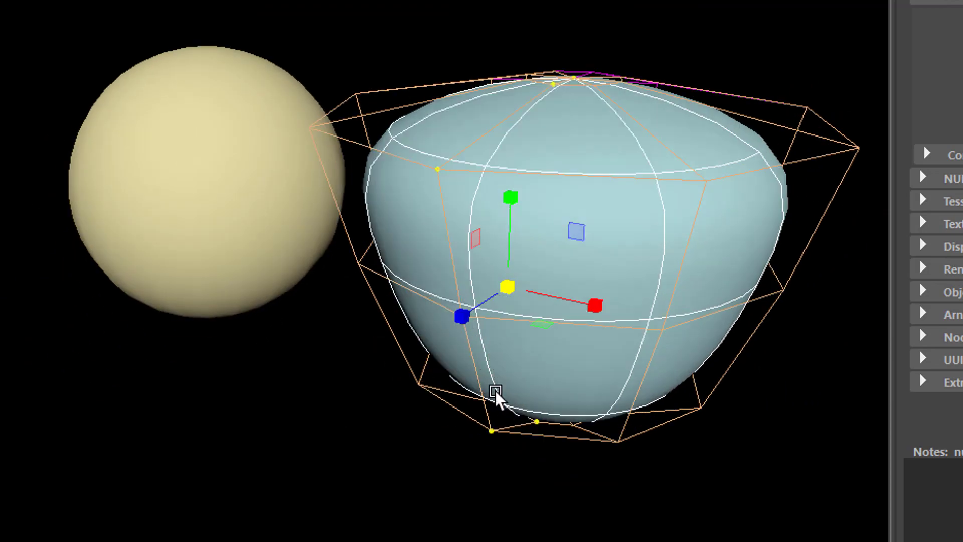
key("w")
left_click_drag(457, 323, 357, 426)
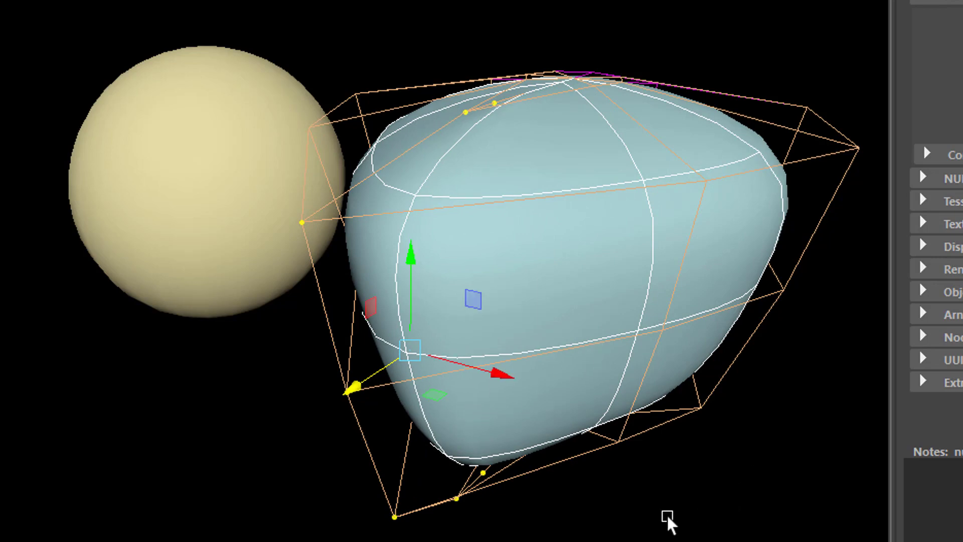
left_click_drag(667, 522, 746, 308, "alt")
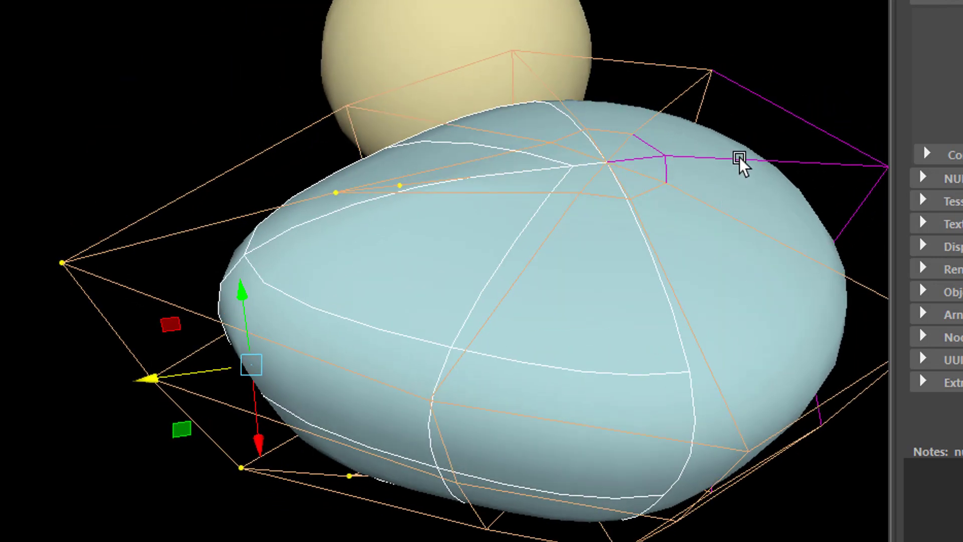
left_click(776, 164, "shift")
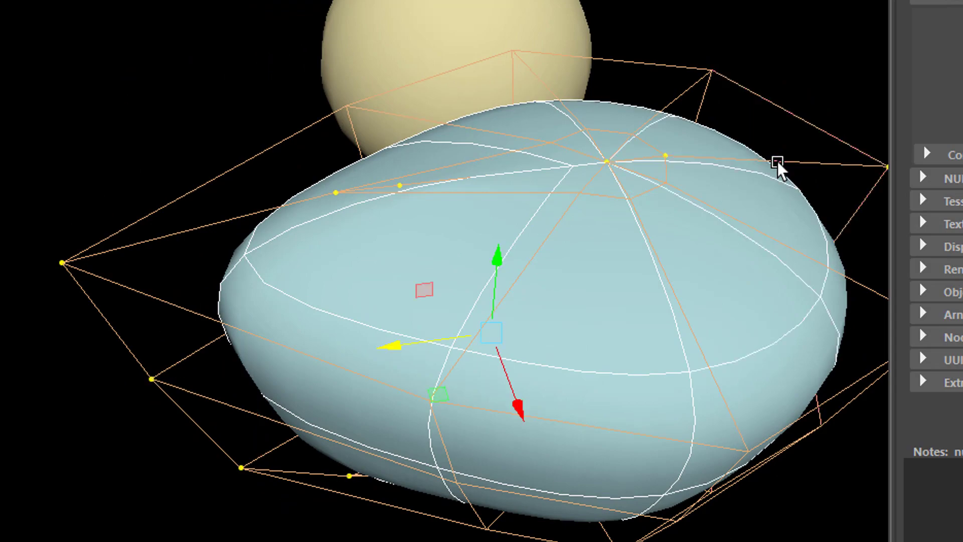
left_click_drag(660, 345, 703, 290, "alt")
left_click_drag(433, 306, 478, 396, "alt")
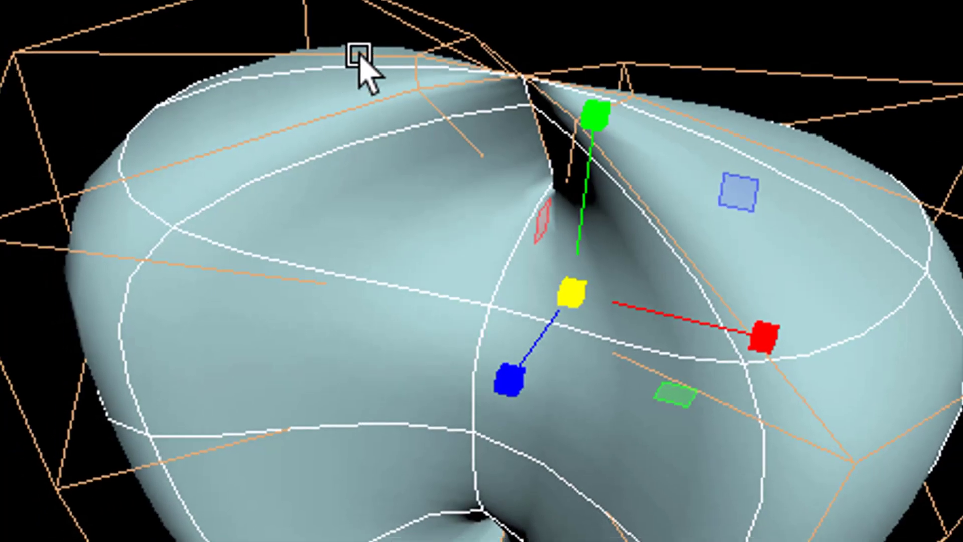
Step: Show the blue surface's control vertices, then pull one yellow polygon sphere vertex out into a spike
right_click_drag(366, 59, 245, 62)
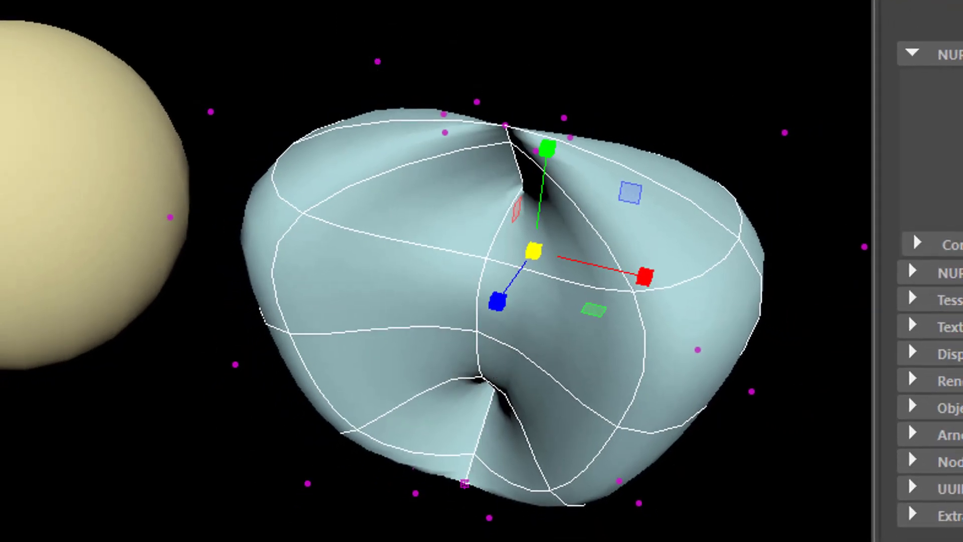
left_click(53, 116)
right_click(7, 93)
right_click_drag(0, 93, 0, 102)
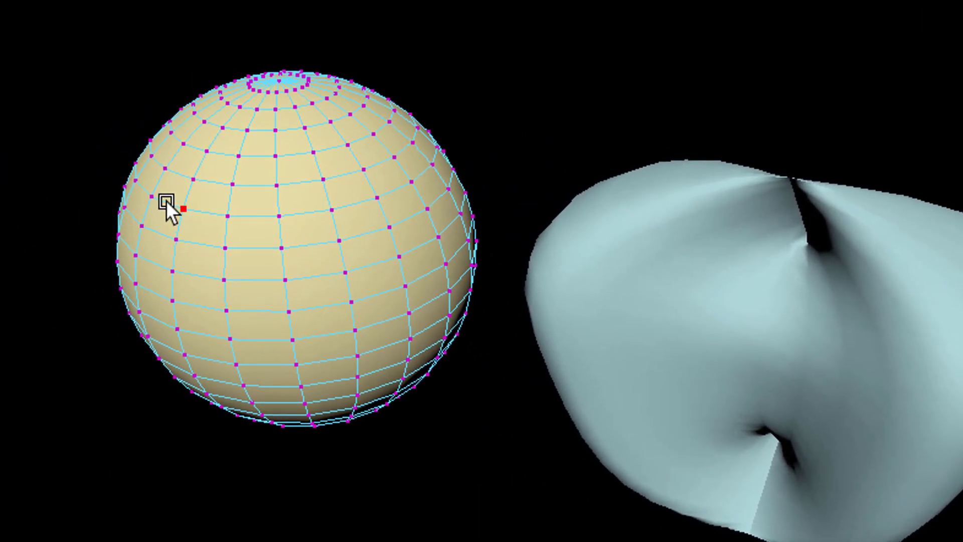
left_click(189, 221)
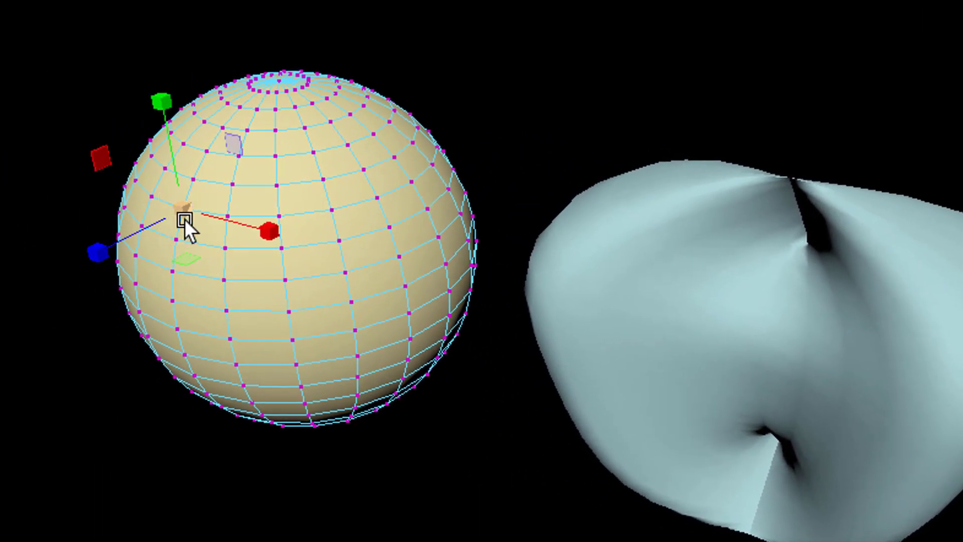
key("e")
key("w")
left_click_drag(76, 260, 26, 316)
left_click_drag(200, 387, 218, 324, "alt")
Step: Select the blue deformed surface, show its control vertices and pick one
left_click(706, 339)
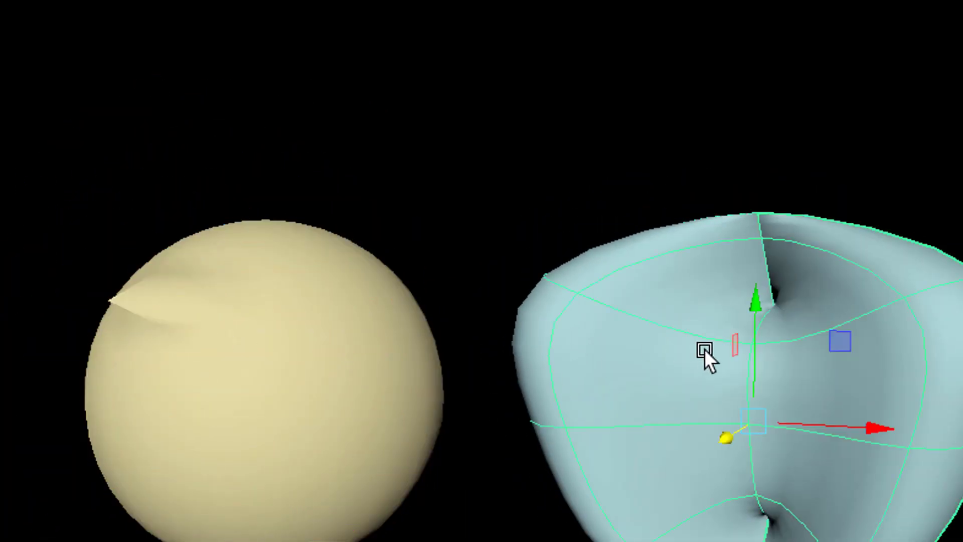
right_click_drag(672, 301, 577, 308)
left_click_drag(636, 318, 535, 320, "alt")
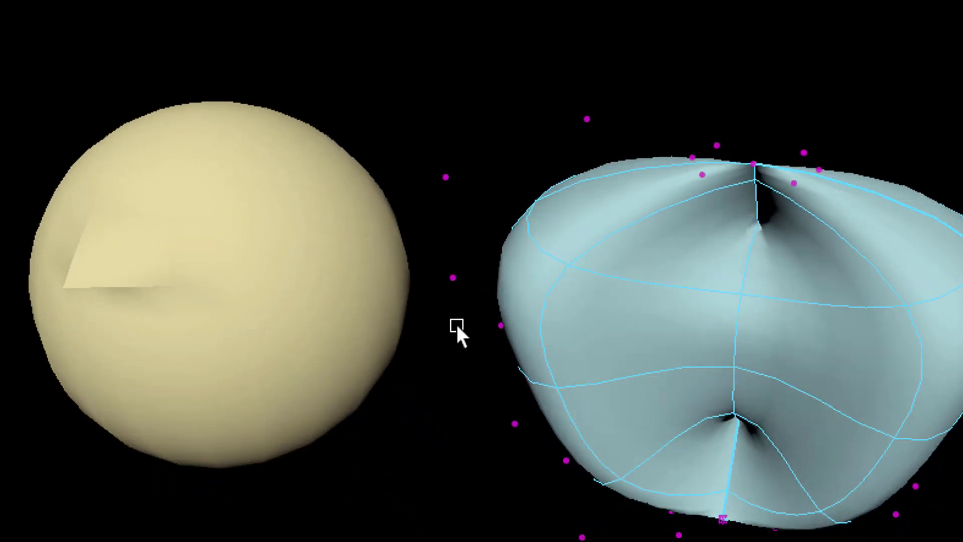
left_click(449, 273)
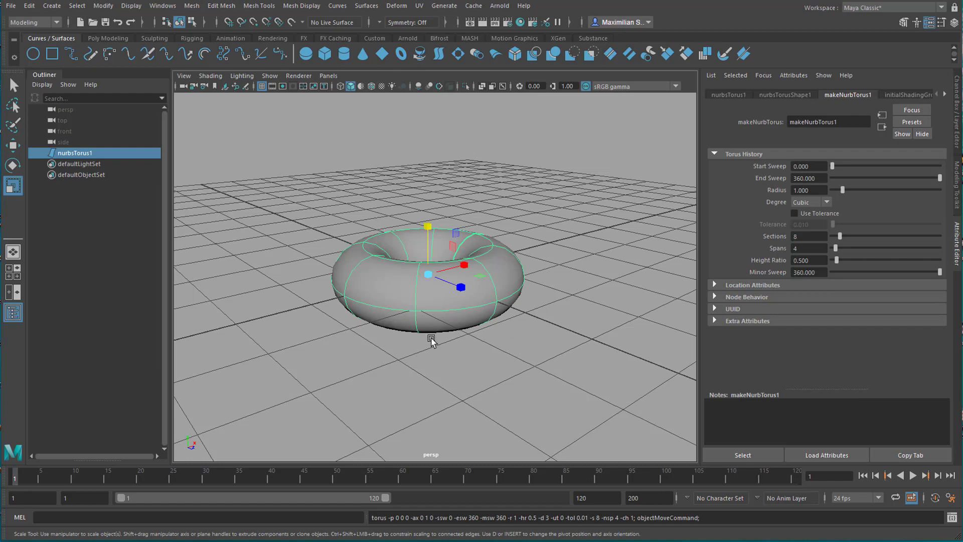
Step: Rotate the torus -90° on X so it stands upright
left_click_drag(432, 341, 475, 354, "alt")
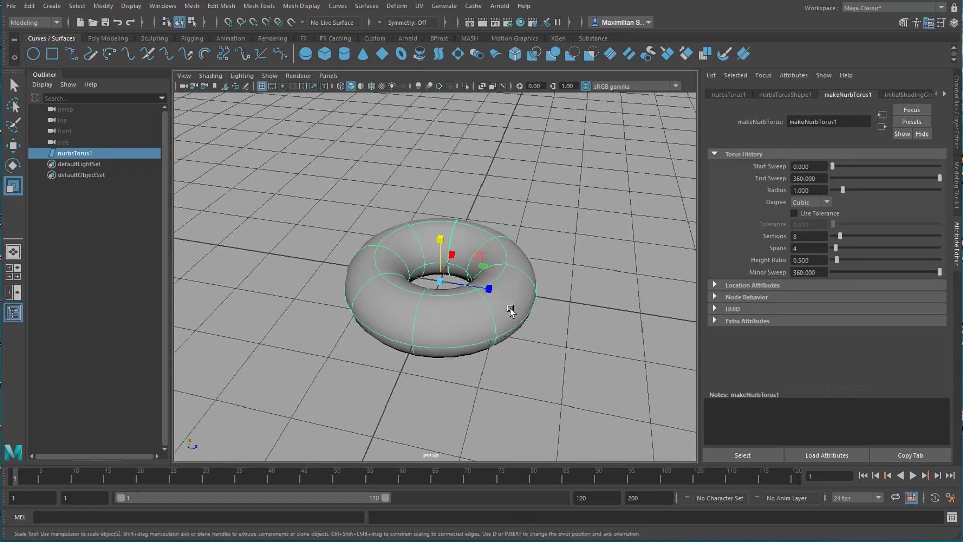
key("e")
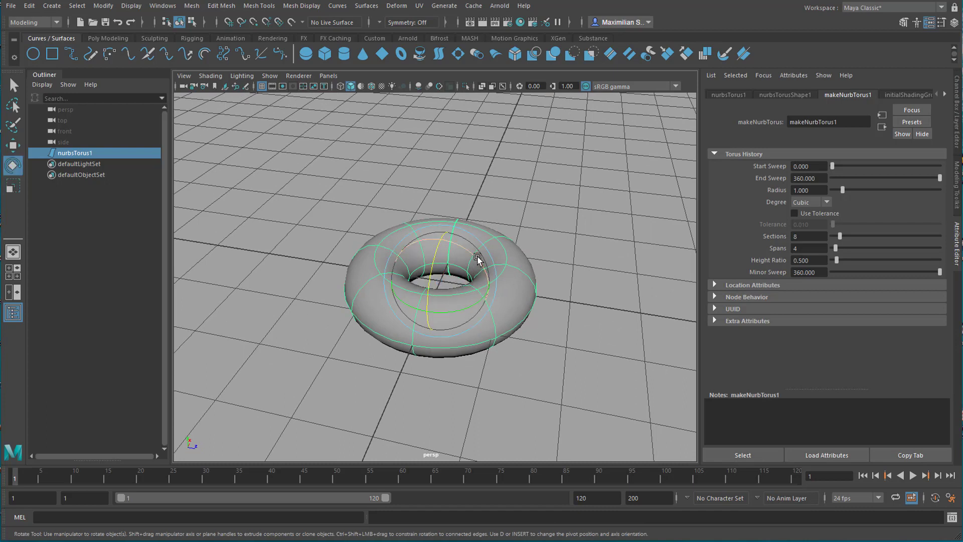
left_click_drag(477, 262, 484, 296)
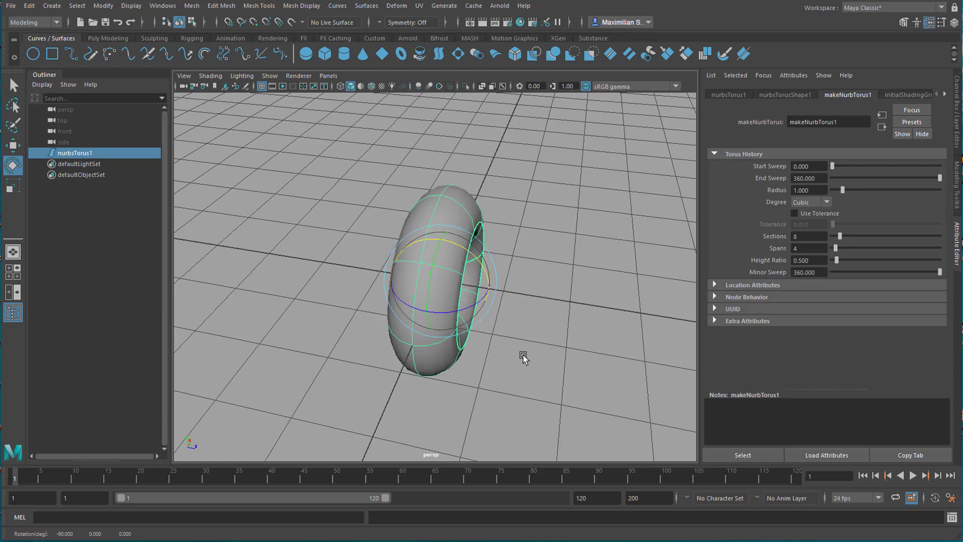
left_click_drag(489, 350, 430, 346, "alt")
Step: Assign the existing aiStandardSurface2 material to the torus
right_click_drag(420, 198, 443, 476)
right_click_drag(510, 486, 510, 485)
left_click_drag(424, 346, 399, 345, "alt")
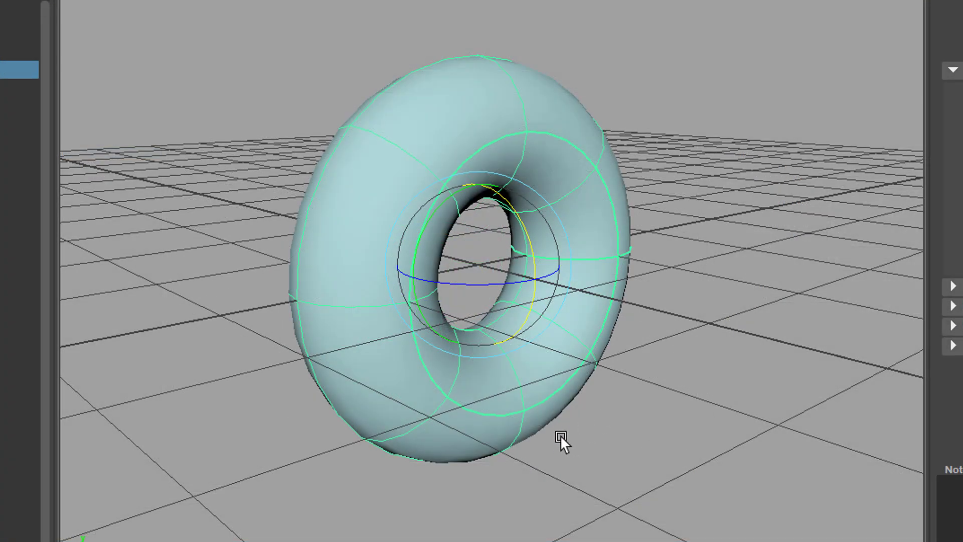
Step: Switch the torus to Hull mode and select its hull
right_click_drag(404, 74, 493, 73)
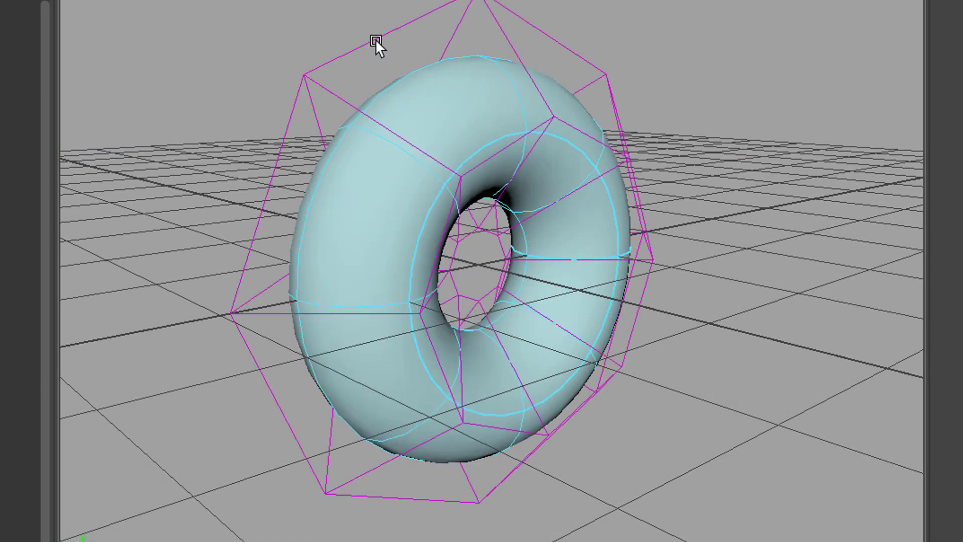
left_click_drag(376, 39, 572, 113, "alt")
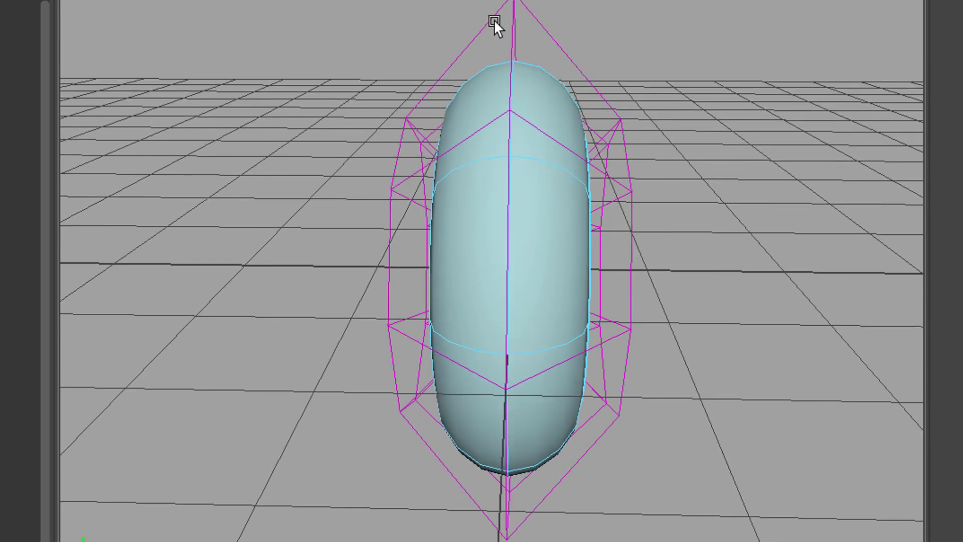
left_click_drag(498, 26, 487, 63, "alt")
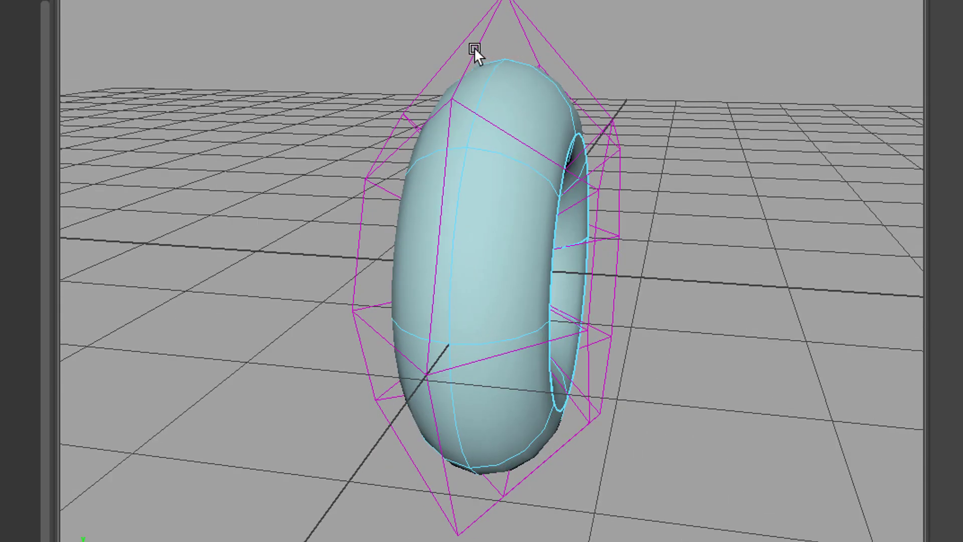
left_click(475, 48)
Step: Stretch the torus taller into an oval ring with the Move tool
left_click_drag(704, 273, 665, 278, "alt")
key("w")
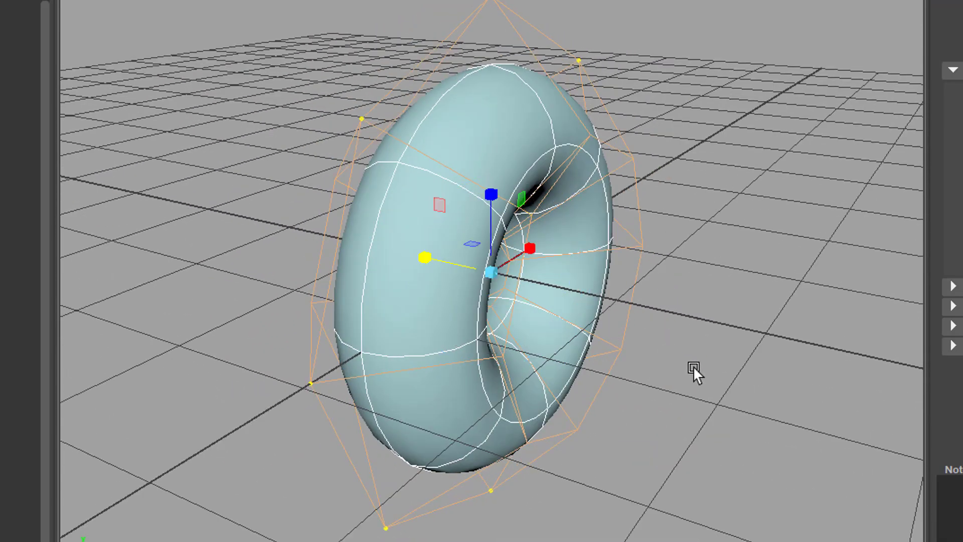
left_click_drag(492, 270, 359, 356)
left_click_drag(493, 390, 630, 360, "alt")
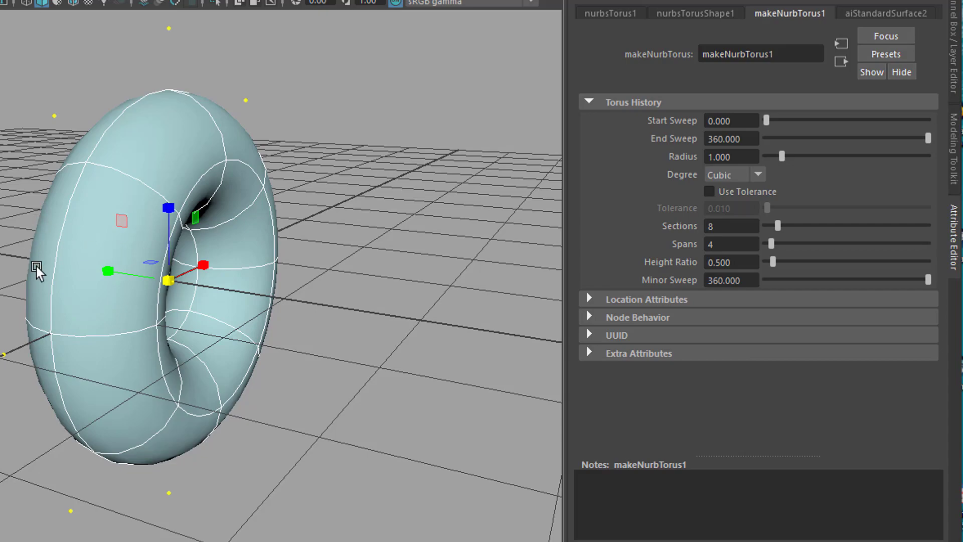
Step: Set makeNurbTorus1 Spans to 8 in the Attribute Editor
left_click_drag(36, 270, 187, 223, "alt")
left_click_drag(389, 284, 451, 317, "alt")
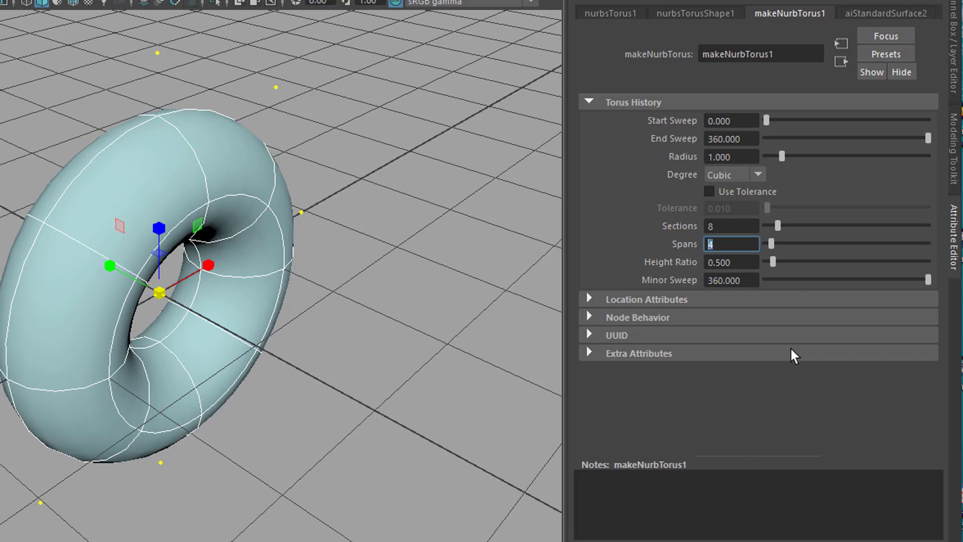
type("8")
key("Return")
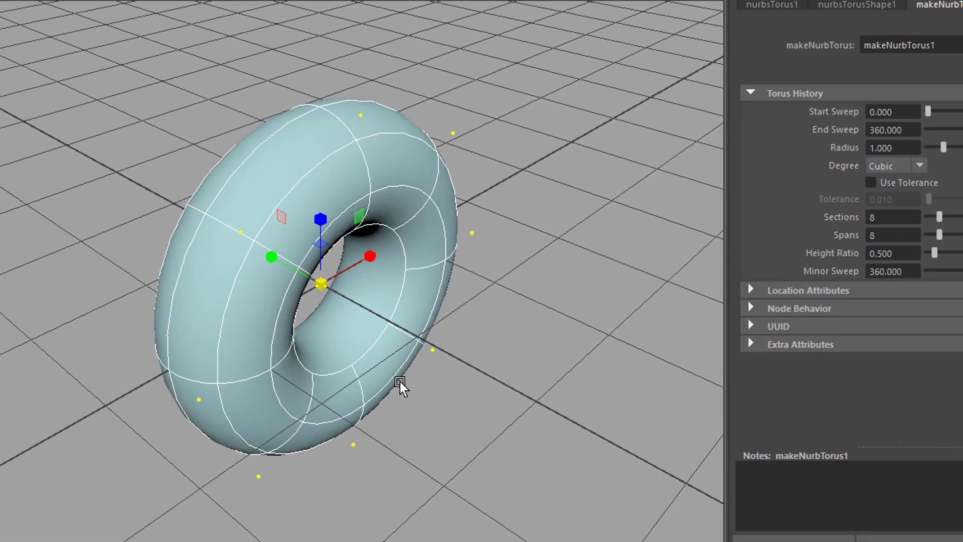
Step: Return the torus to Object Mode from its marking menu
left_click_drag(359, 379, 427, 362, "alt")
right_click(303, 130)
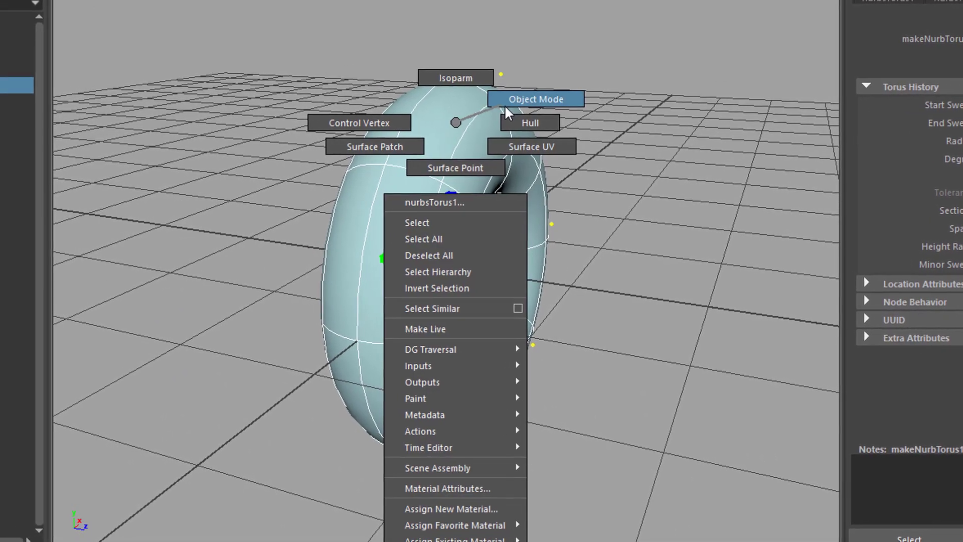
left_click(485, 103)
Step: Drag the manipulator's centre handle to deform the hull points toward a tire shape
left_click_drag(700, 221, 567, 156, "alt")
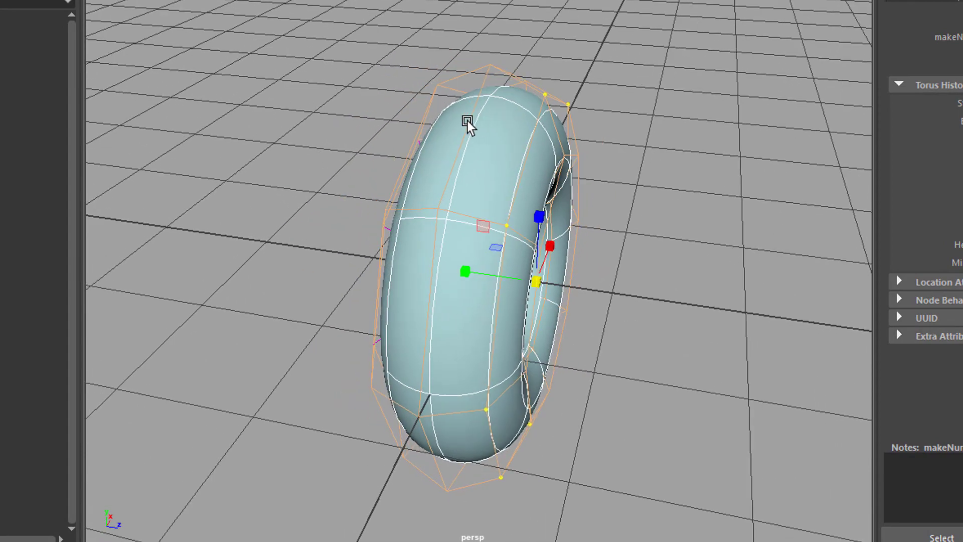
left_click_drag(610, 199, 576, 197, "alt")
left_click_drag(474, 264, 442, 299)
left_click_drag(578, 210, 519, 224, "alt")
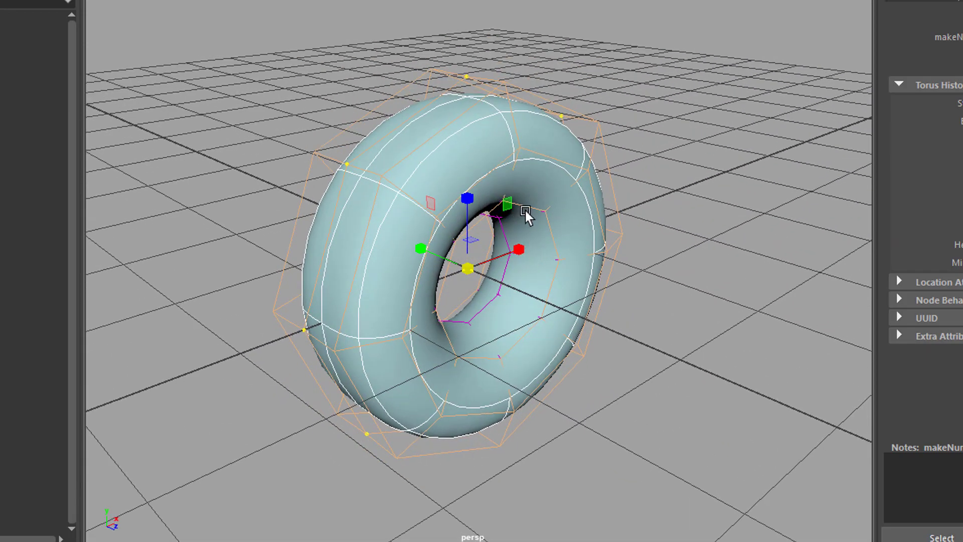
Step: Select the torus's inner-ring hull points, deselecting the outer hull
left_click(531, 209)
left_click_drag(410, 313, 615, 276, "alt")
left_click(460, 197)
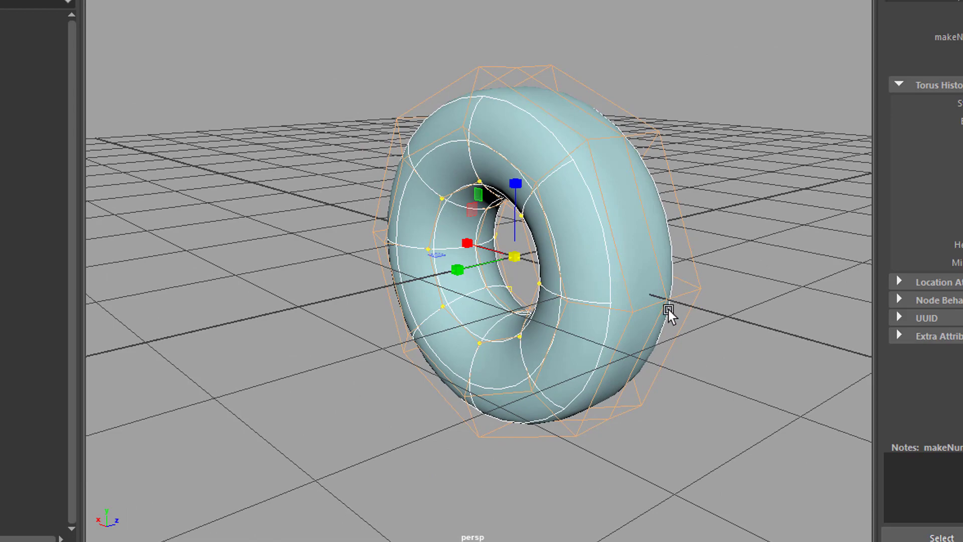
left_click_drag(627, 314, 602, 326, "alt")
Step: Move the inner-ring points outward and scale them up about the centre
left_click_drag(477, 271, 516, 261)
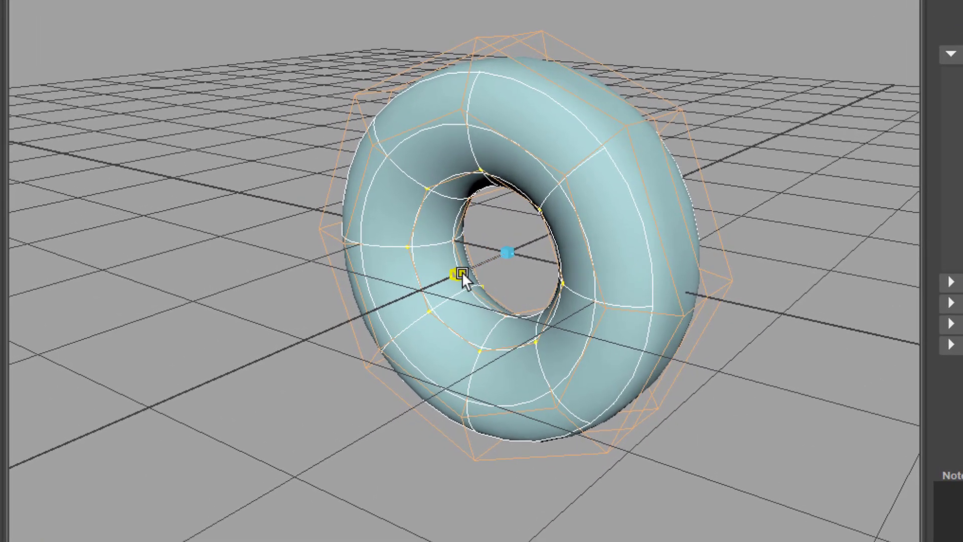
key("r")
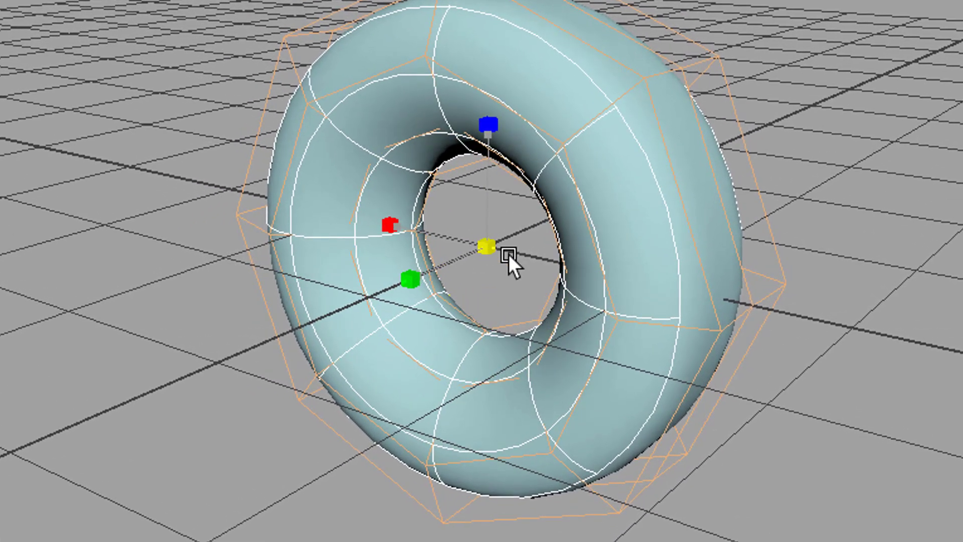
left_click_drag(514, 255, 579, 330)
Step: Select the hull around the torus hole and scale it outward to widen the opening
left_click(432, 290)
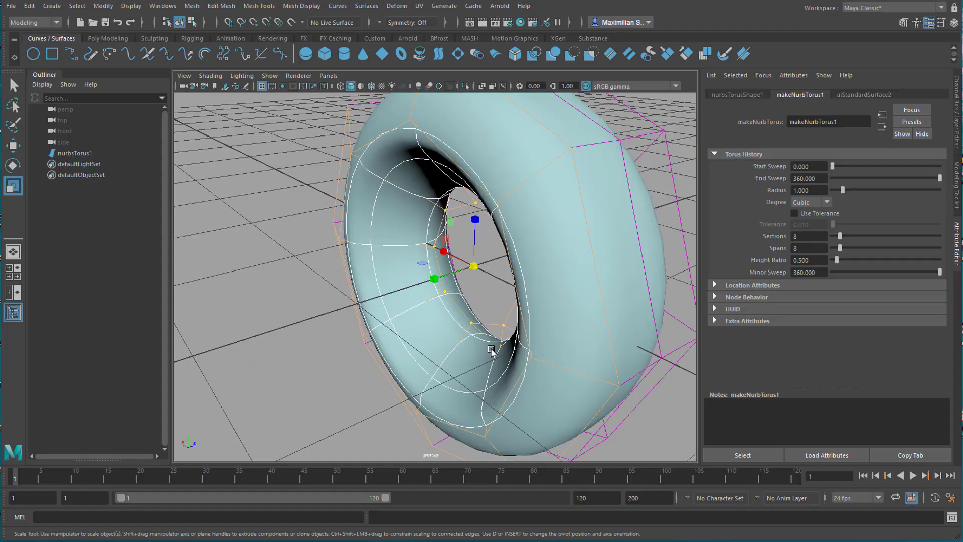
left_click_drag(618, 417, 369, 408, "alt")
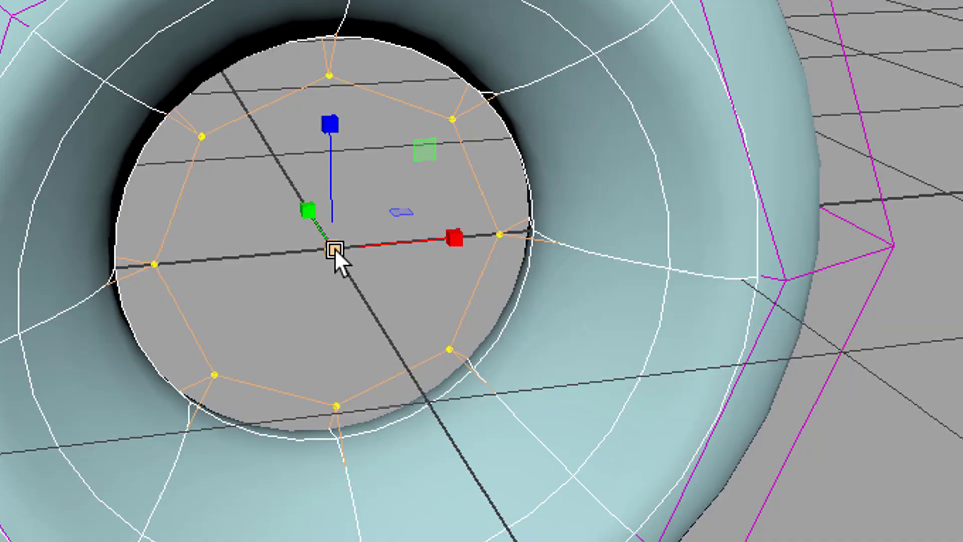
left_click_drag(406, 271, 568, 266)
left_click_drag(424, 361, 441, 150, "alt")
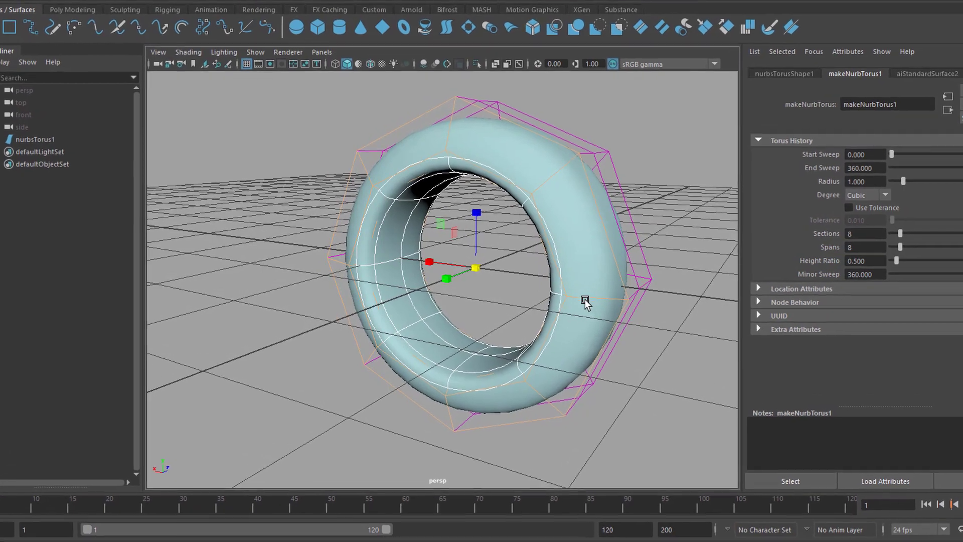
Step: Orbit the view to inspect the tire's flattened outer tread and wide centre opening
left_click_drag(590, 300, 487, 201, "alt")
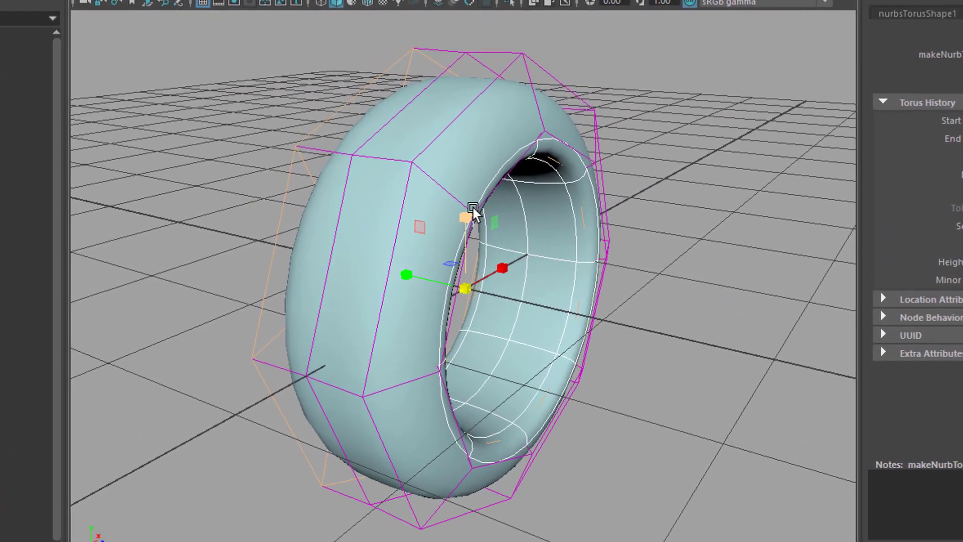